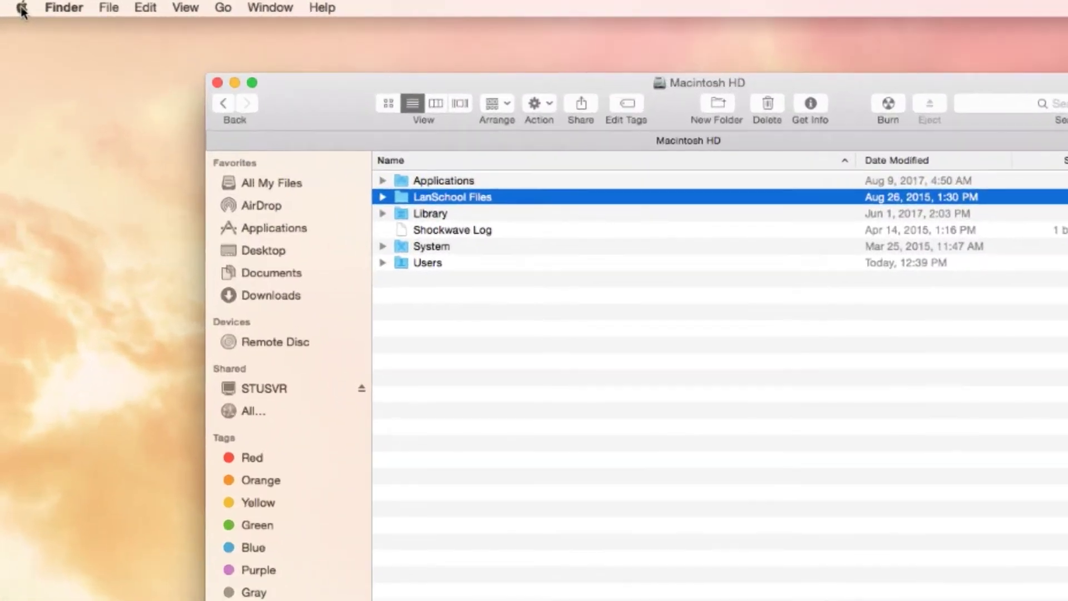
- Open the Mouse pane from the Apple menu and set the right button to Secondary Button
left_click(11, 6)
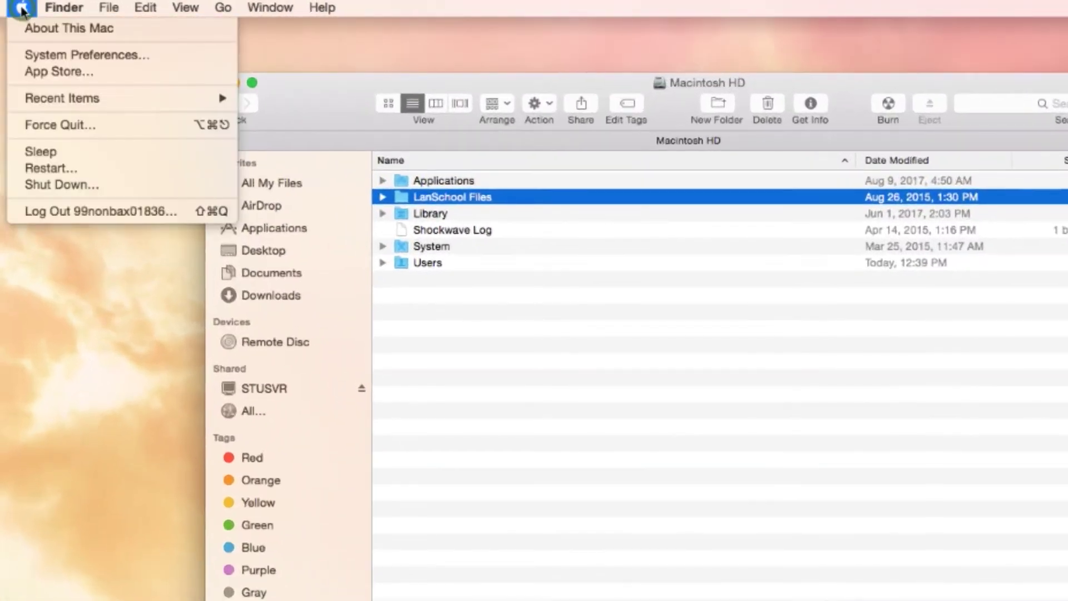
left_click(49, 55)
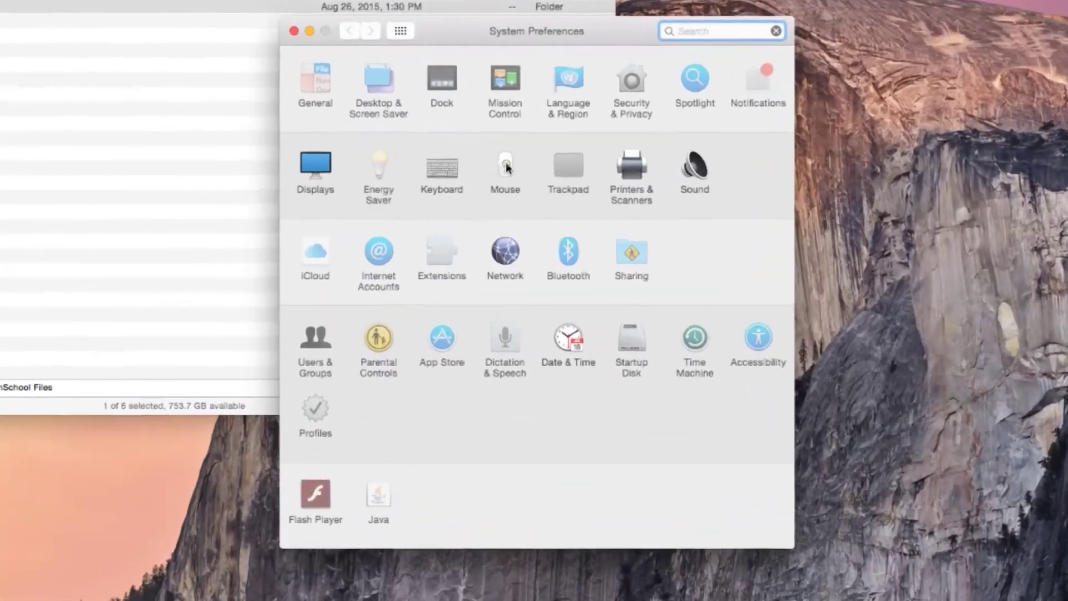
left_click(517, 178)
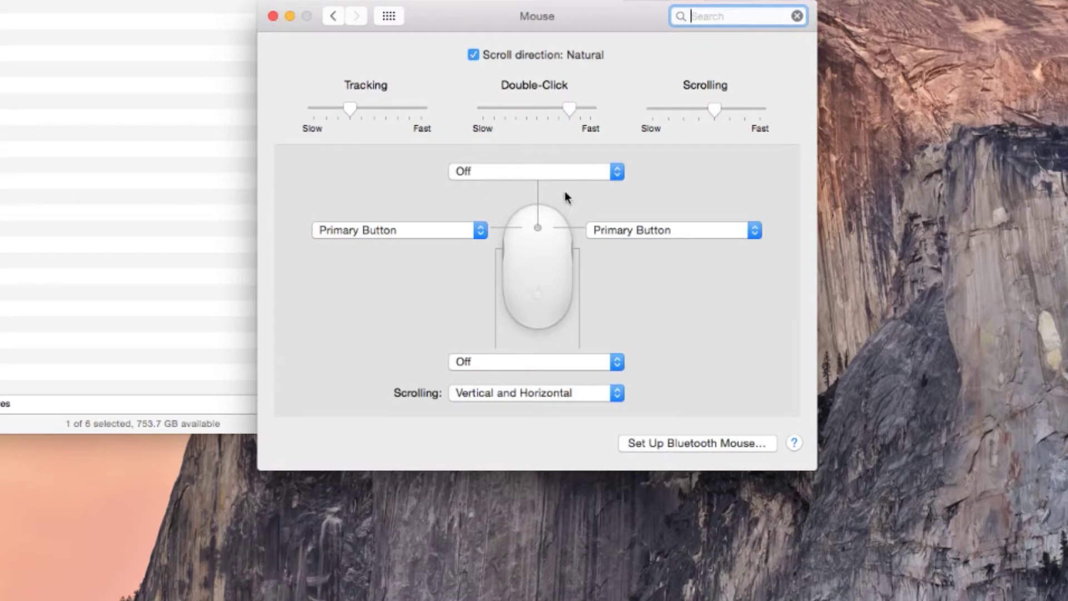
left_click(627, 236)
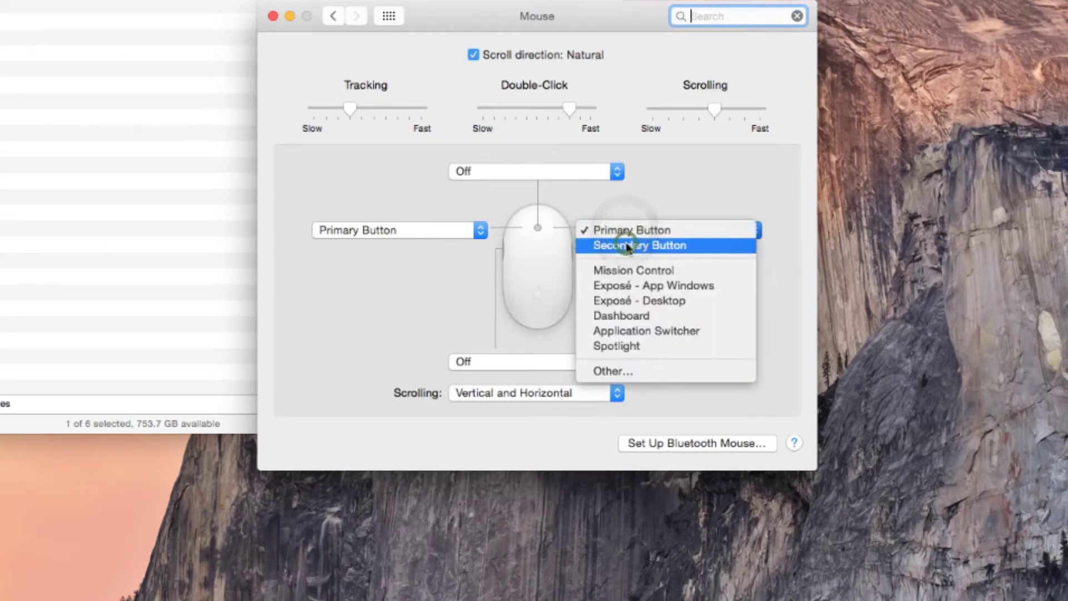
left_click(628, 245)
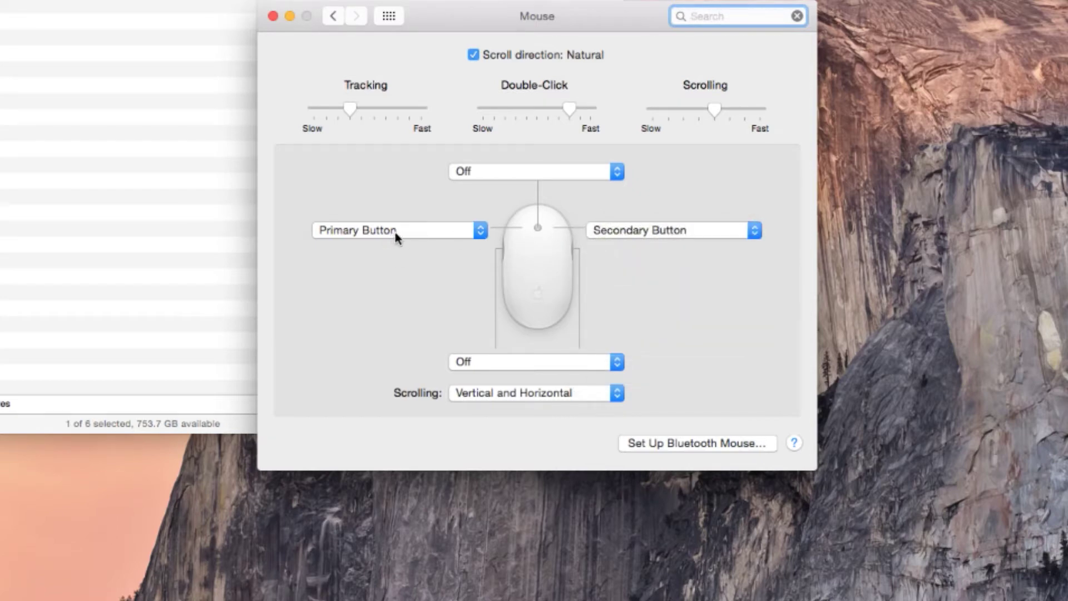
- Uncheck 'Scroll direction: Natural' in the Mouse pane
left_click(473, 56)
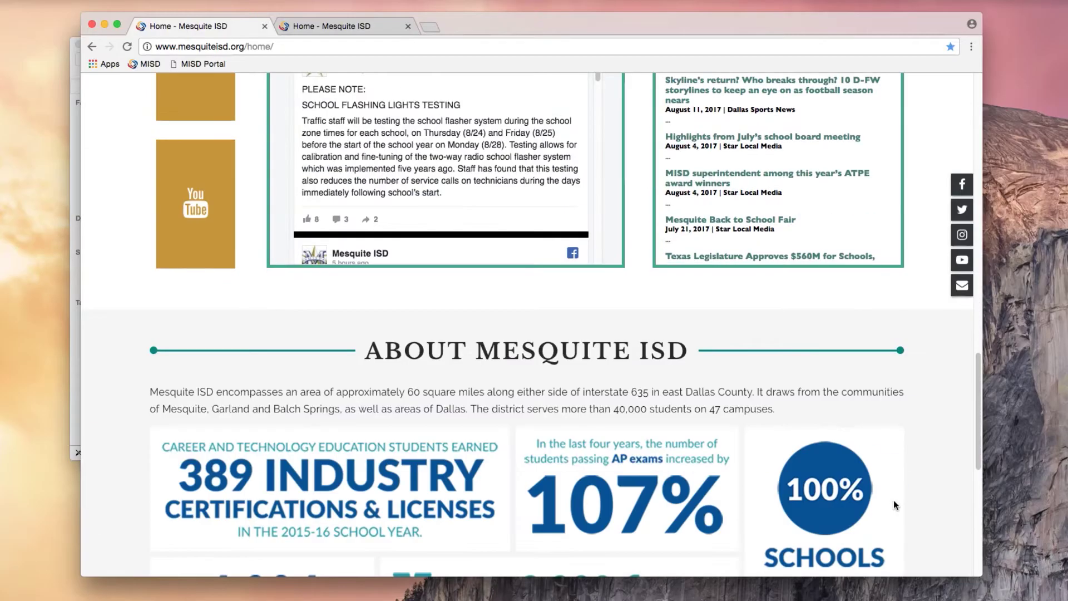
scroll(894, 500, "down", 5)
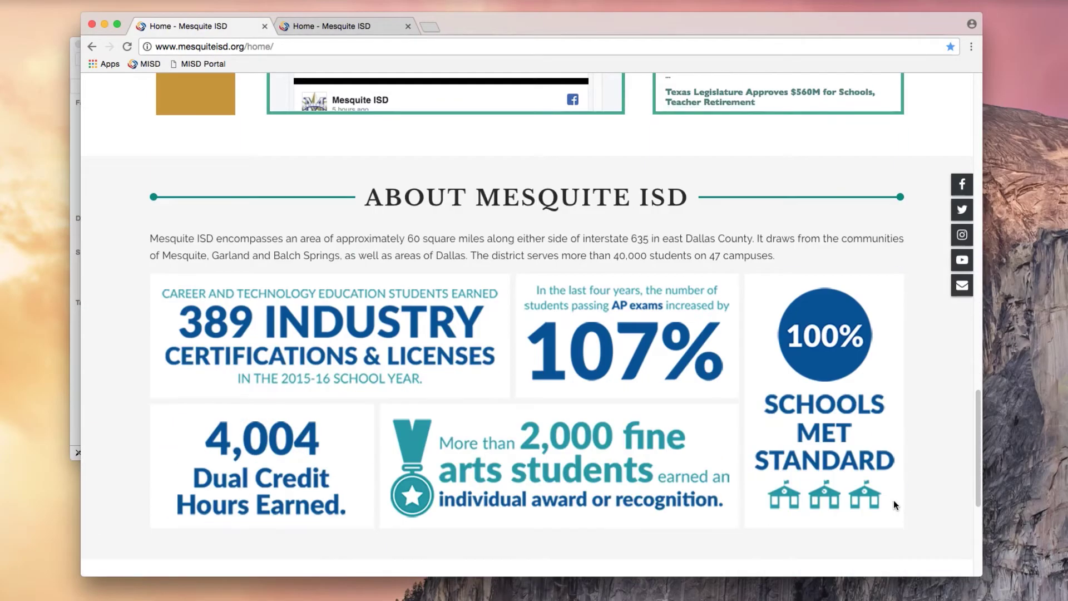
scroll(894, 502, "down", 3)
scroll(894, 505, "up", 5)
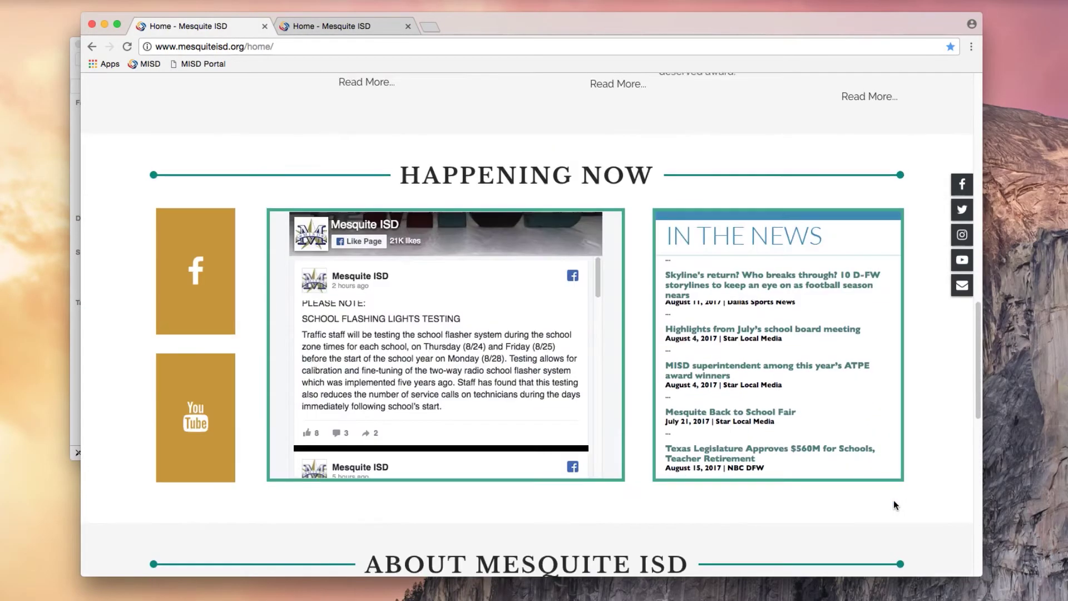
scroll(894, 505, "up", 4)
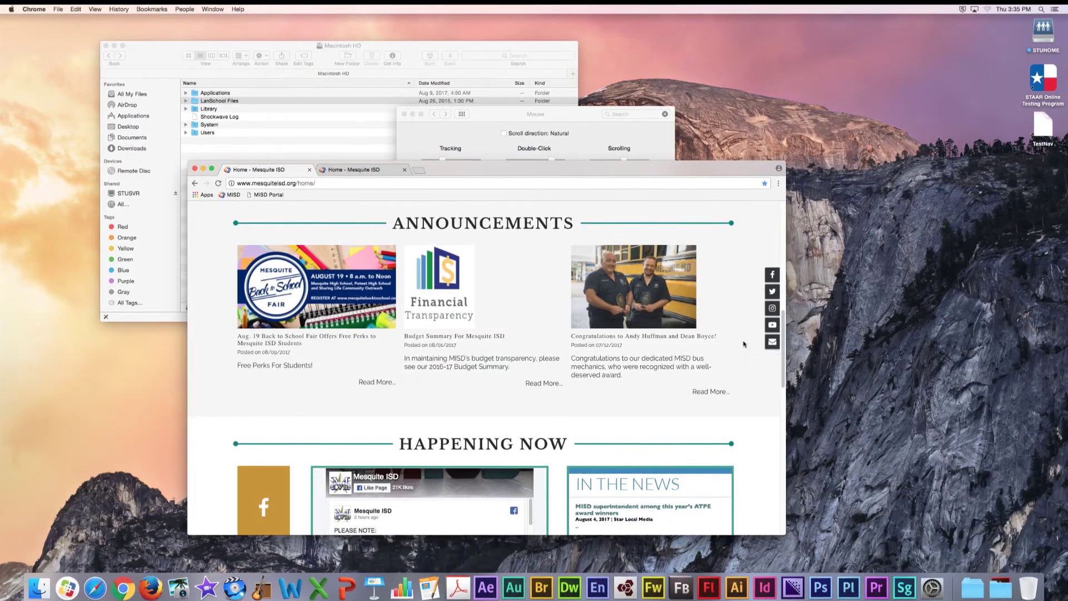
scroll(744, 345, "up", 2)
scroll(744, 343, "up", 2)
scroll(744, 344, "up", 3)
scroll(744, 342, "down", 3)
scroll(744, 341, "down", 1)
scroll(744, 339, "down", 1)
scroll(744, 340, "down", 3)
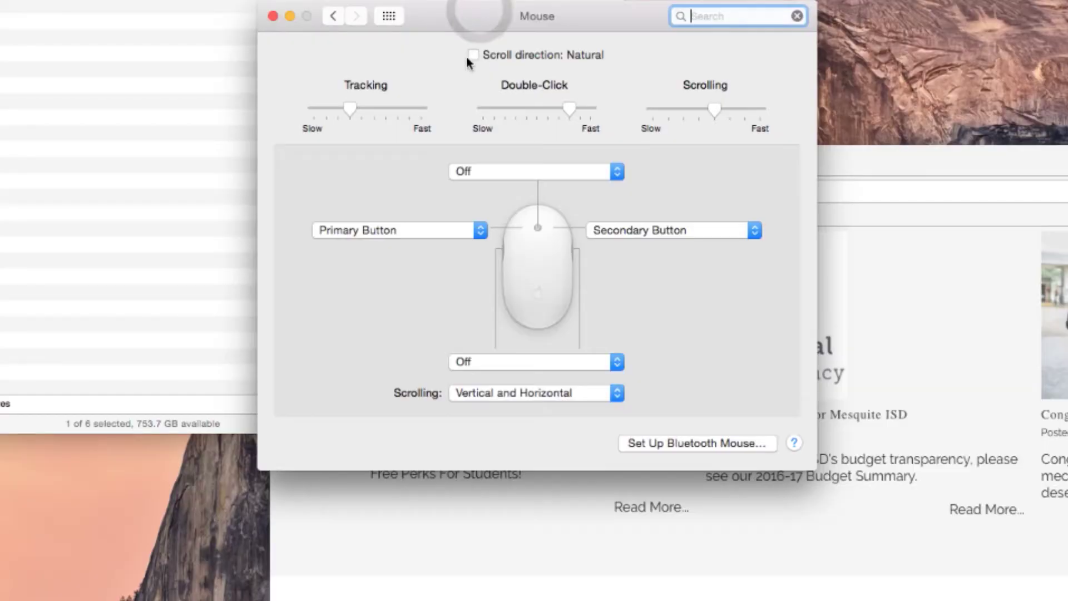